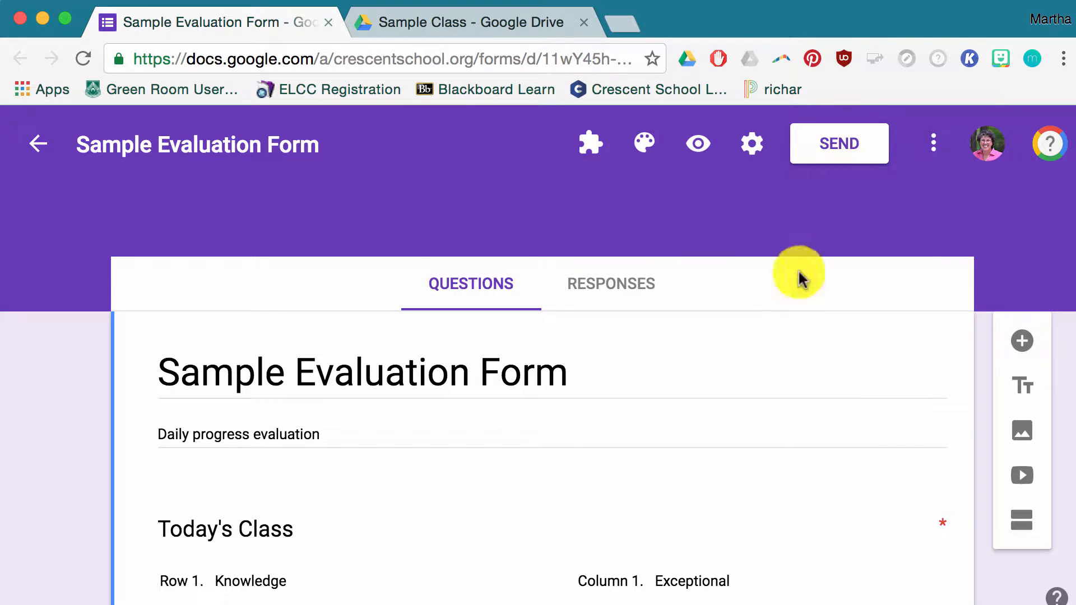
# Add a multiple-choice question titled "Student" directly below the form's title and description
pyautogui.scroll(-4, 538, 348)
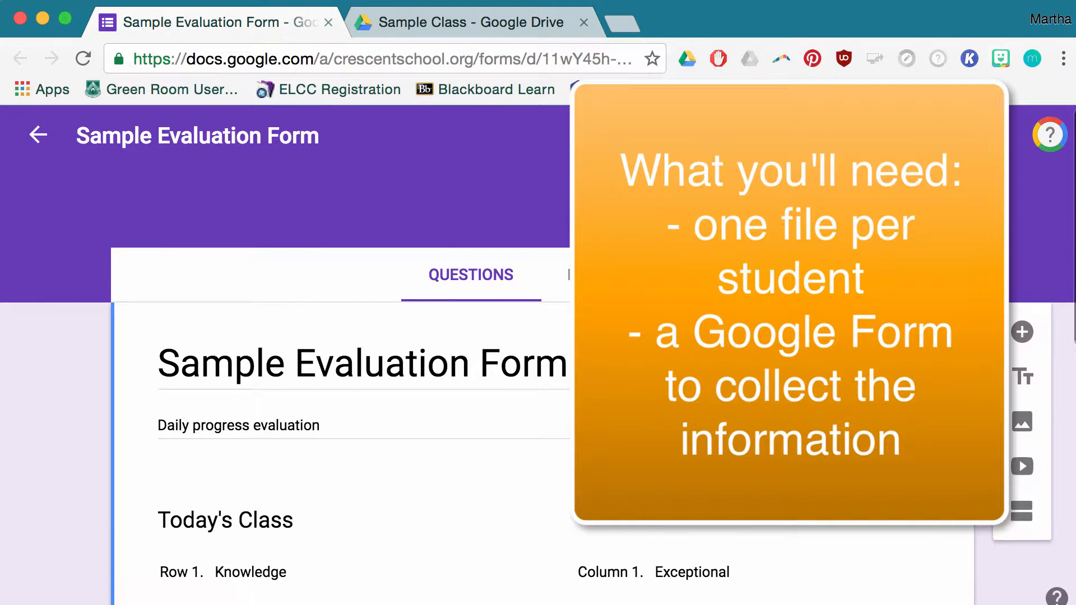
pyautogui.scroll(-2, 538, 348)
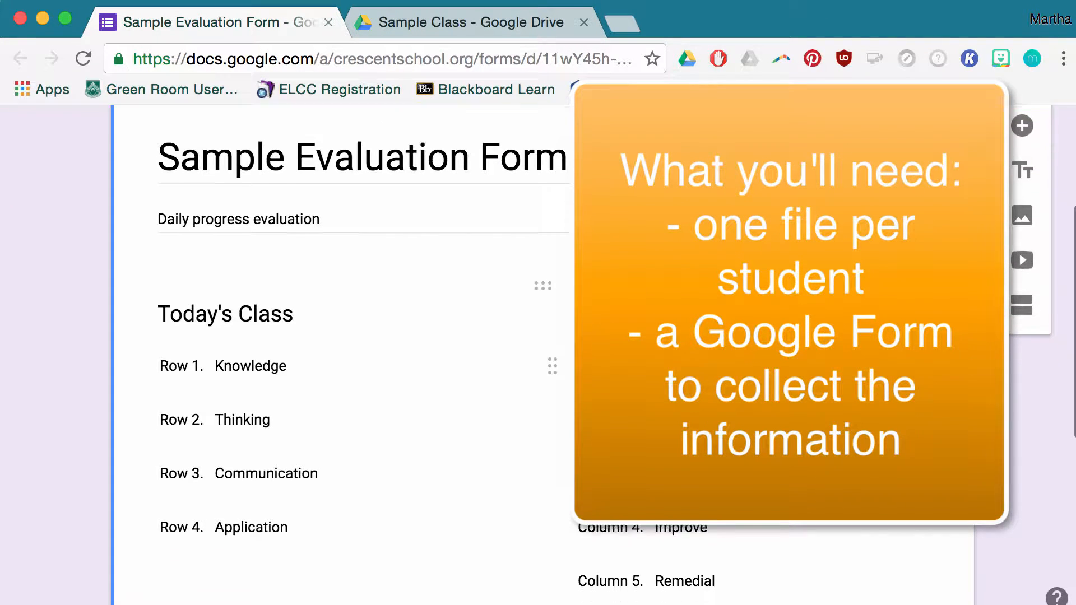
pyautogui.scroll(-6, 697, 393)
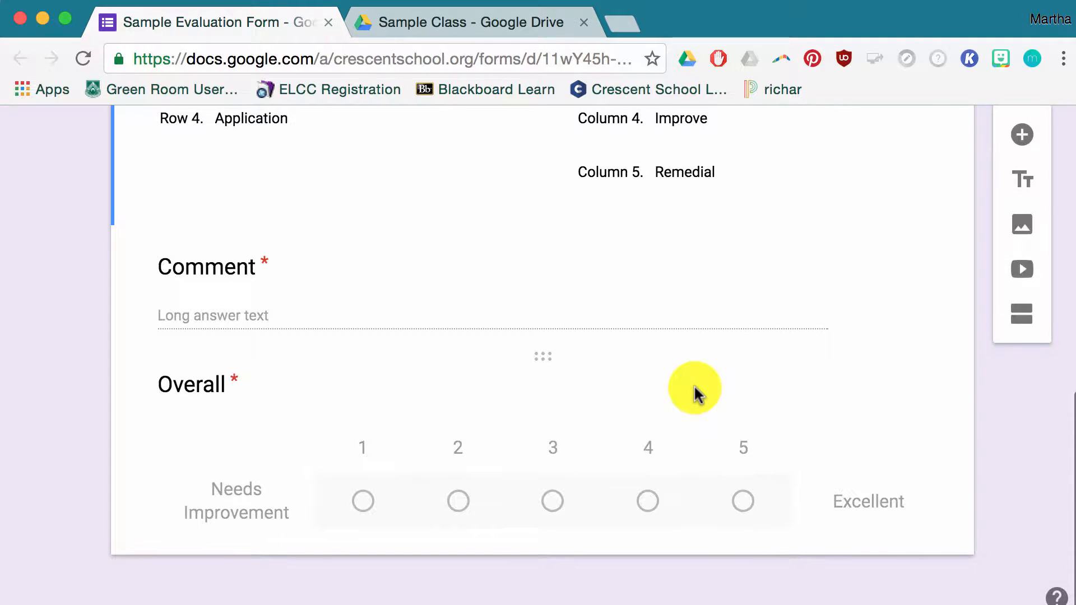
pyautogui.scroll(8, 695, 393)
pyautogui.scroll(2, 695, 388)
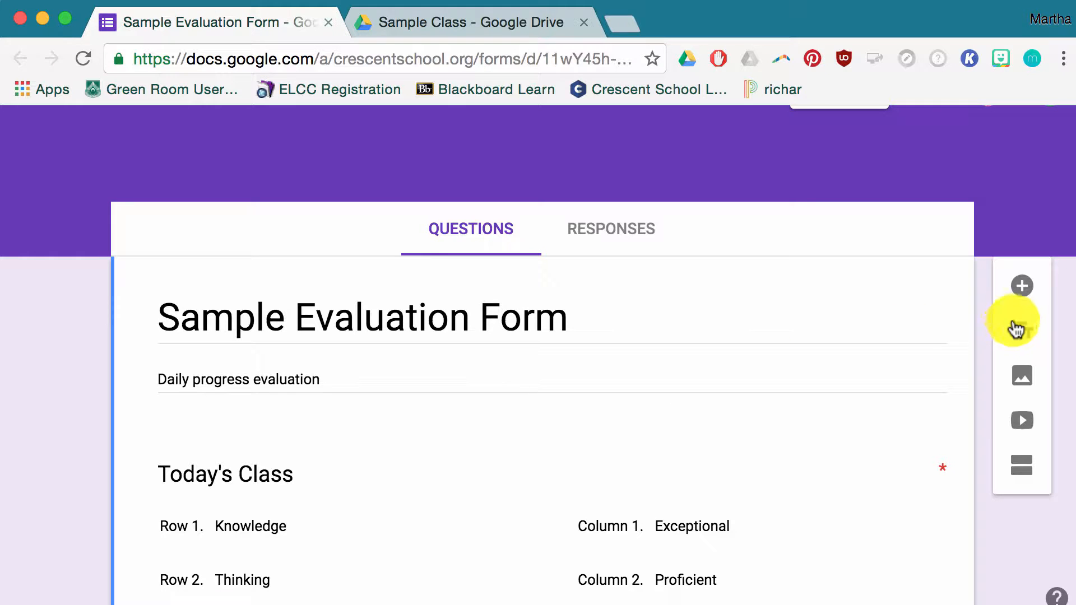
pyautogui.click(1026, 290)
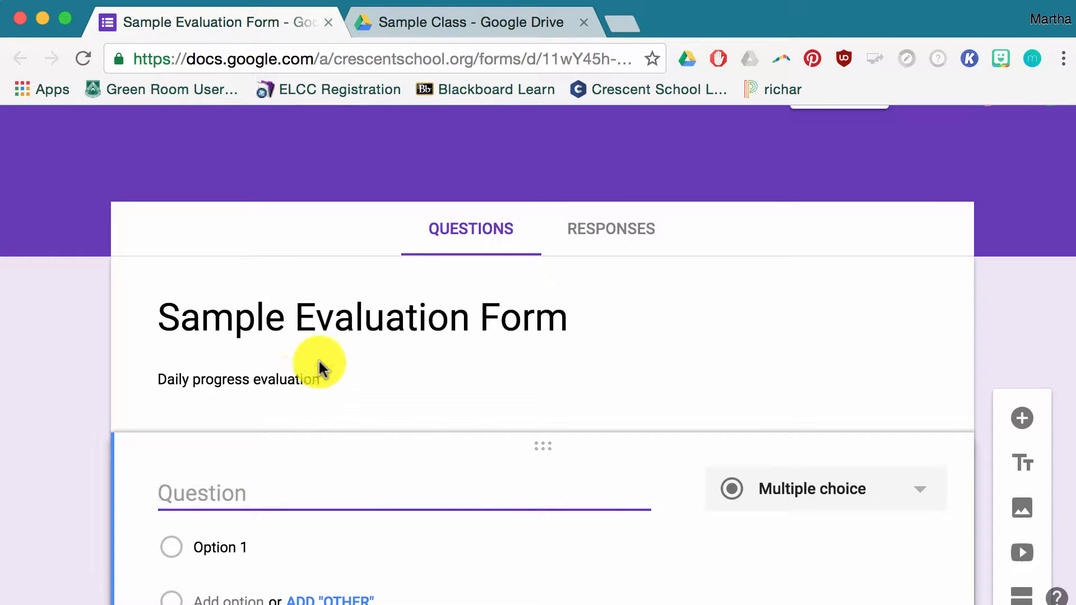
pyautogui.write('Student')
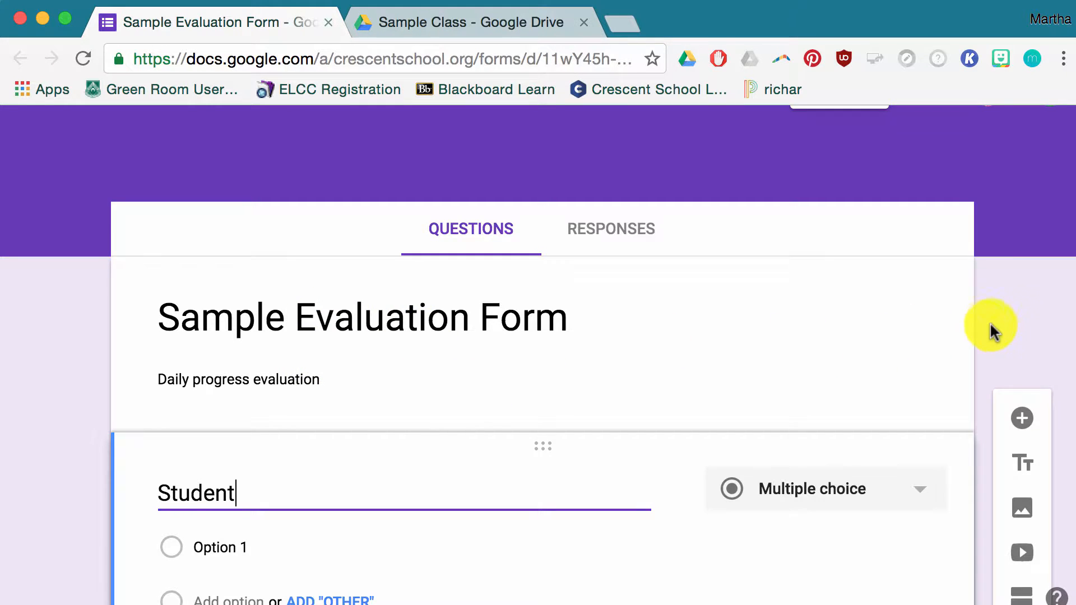
pyautogui.scroll(-1, 987, 334)
pyautogui.scroll(-5, 987, 334)
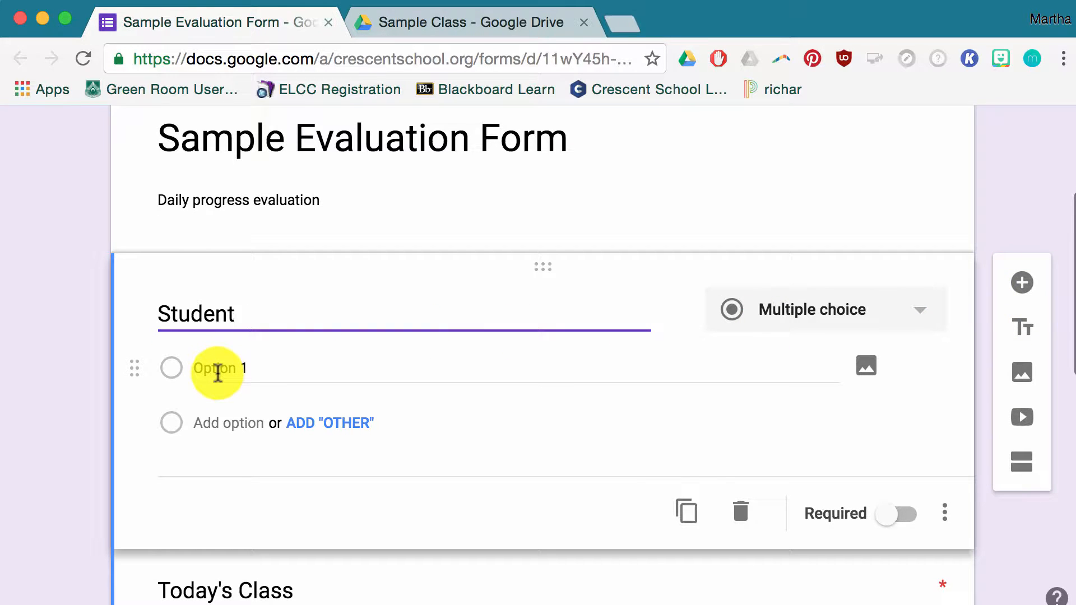
pyautogui.click(920, 314)
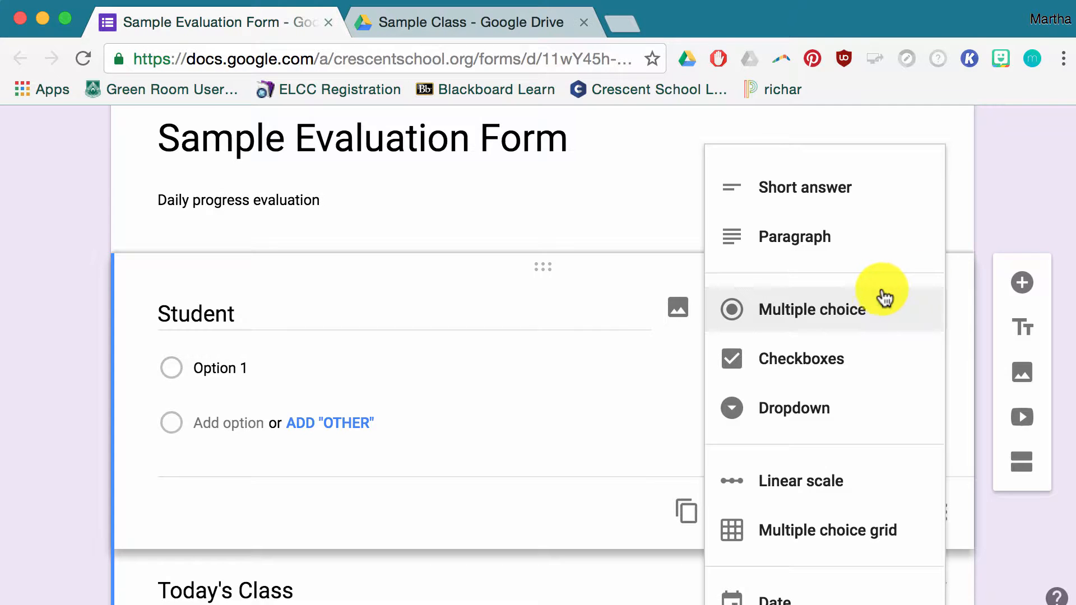
pyautogui.click(1039, 195)
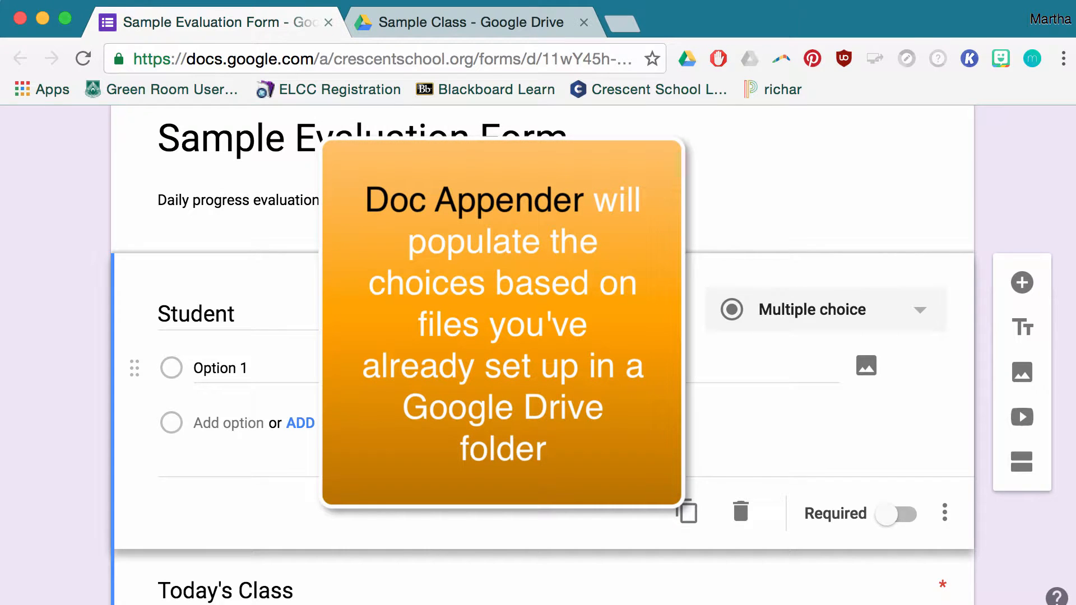
# Search the form add-ons gallery for "docAppender", then close the gallery
pyautogui.scroll(3, 538, 353)
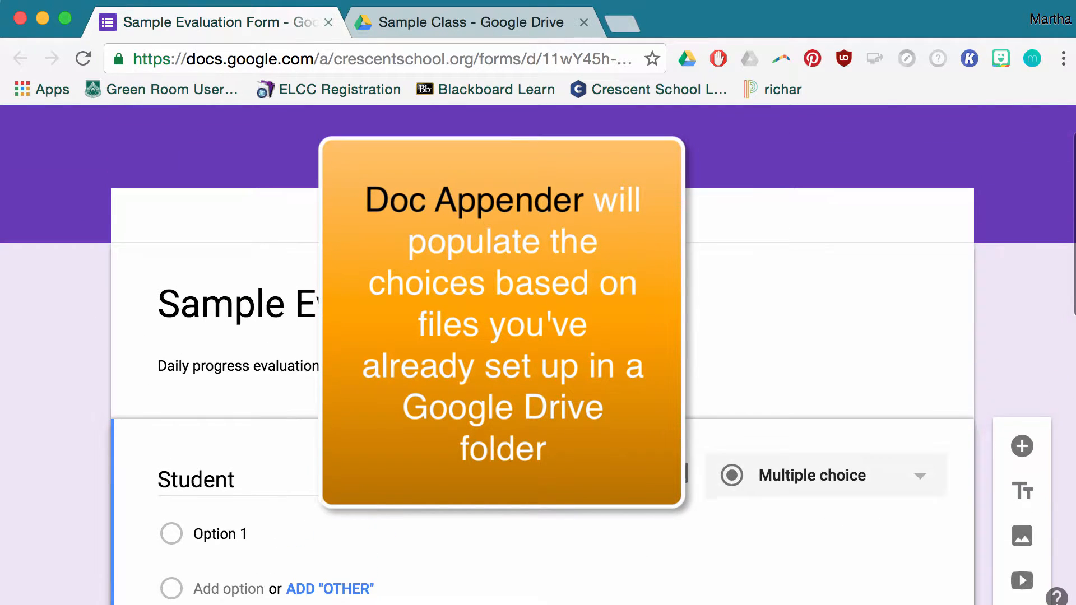
pyautogui.scroll(2, 560, 372)
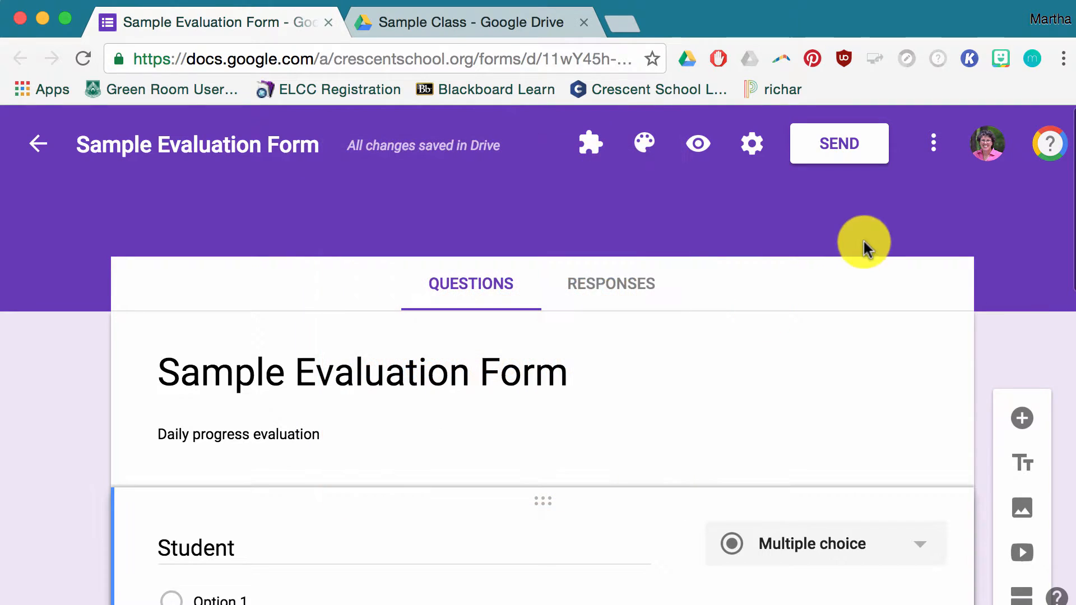
pyautogui.click(935, 147)
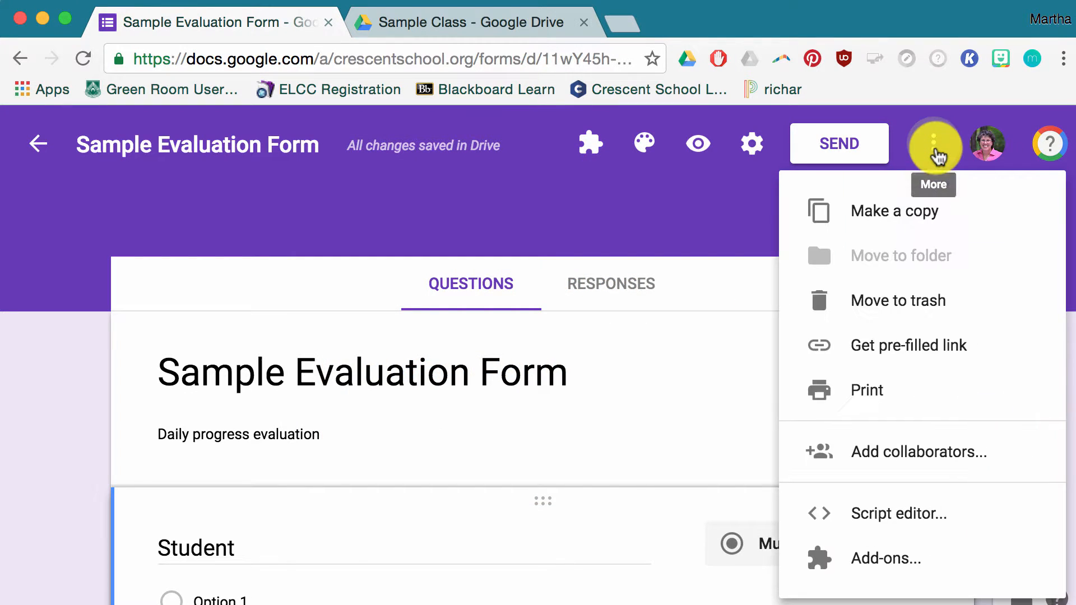
pyautogui.click(871, 555)
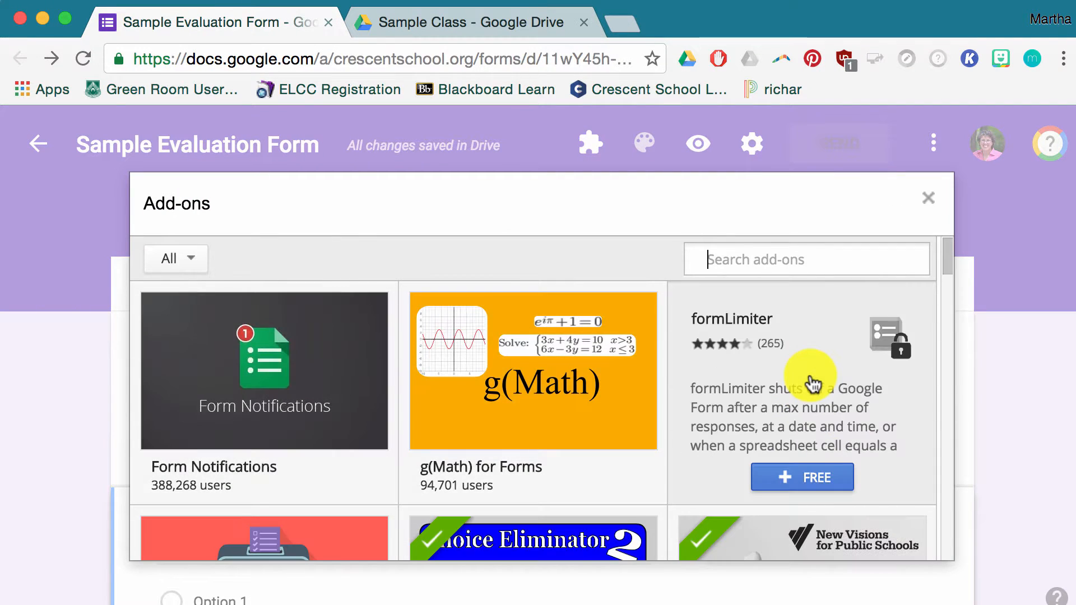
pyautogui.write('doc')
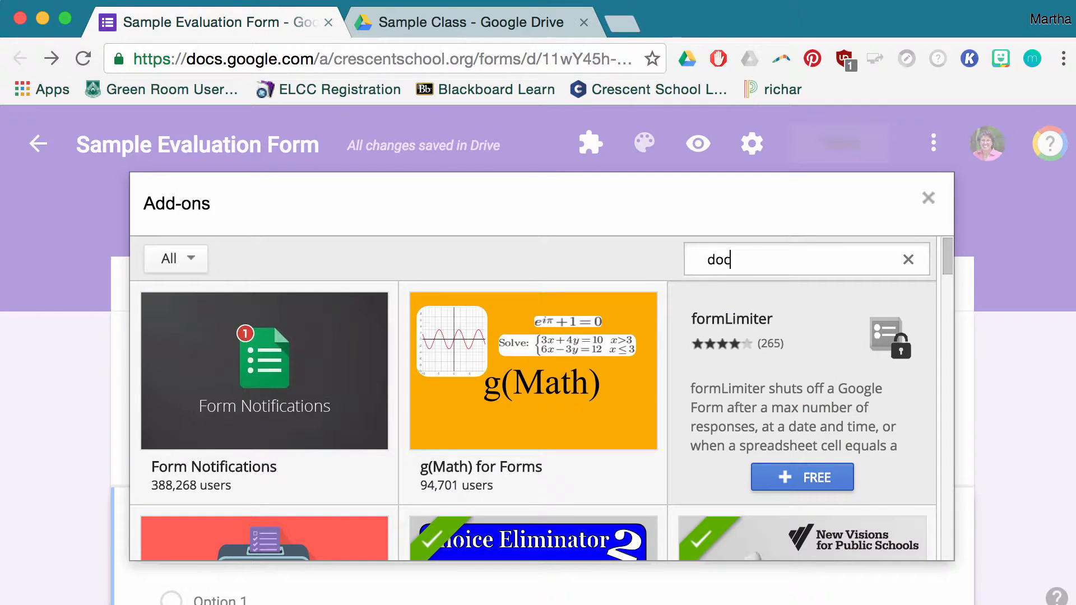
pyautogui.write('Appender')
pyautogui.press('Return')
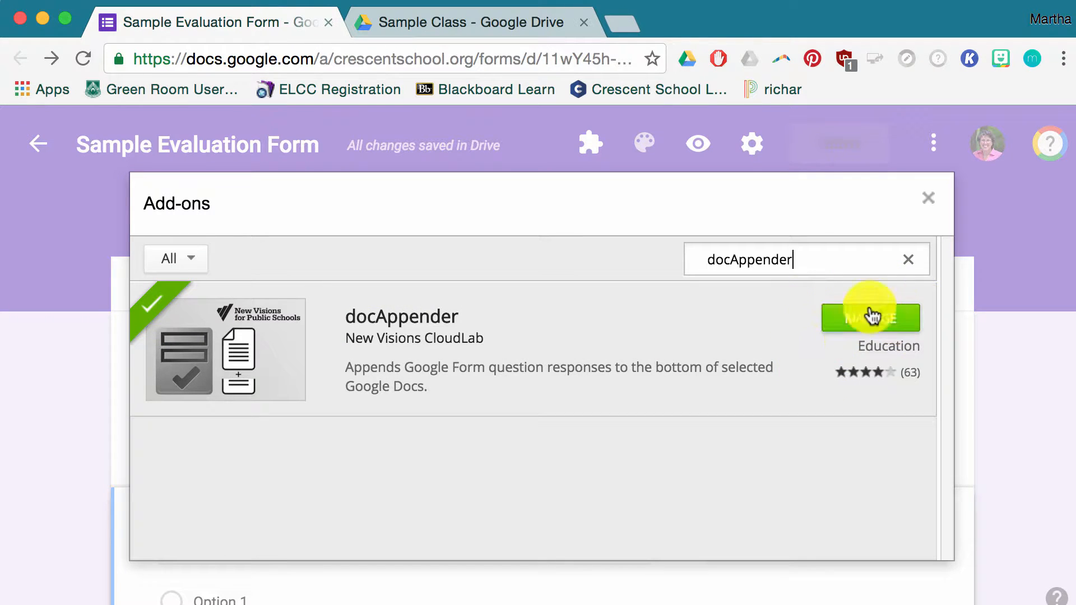
pyautogui.click(929, 199)
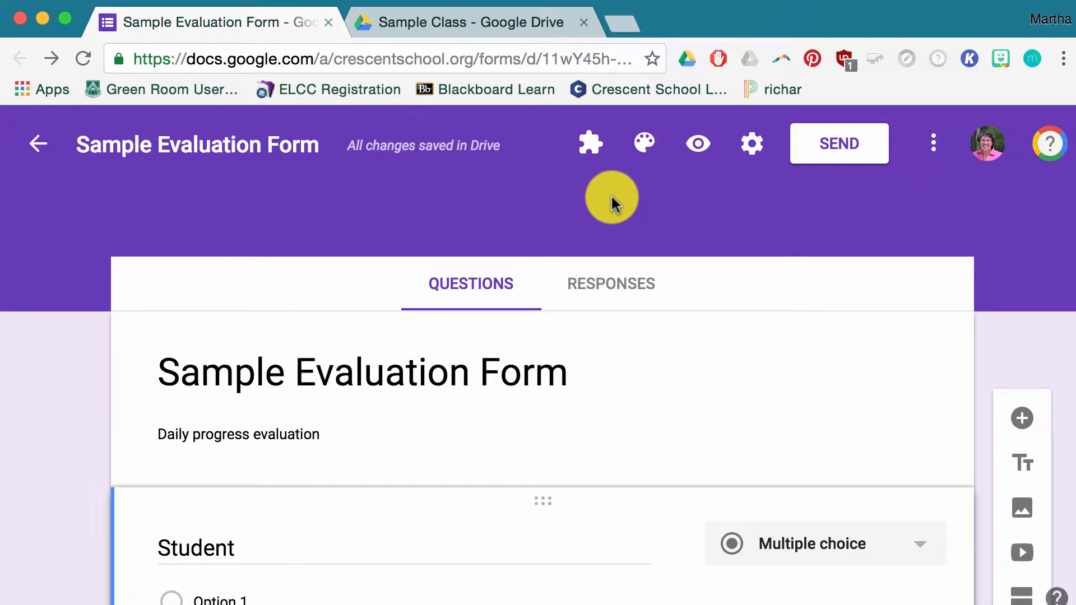
# Open the docAppender add-on's sidebar in the evaluation form
pyautogui.click(590, 144)
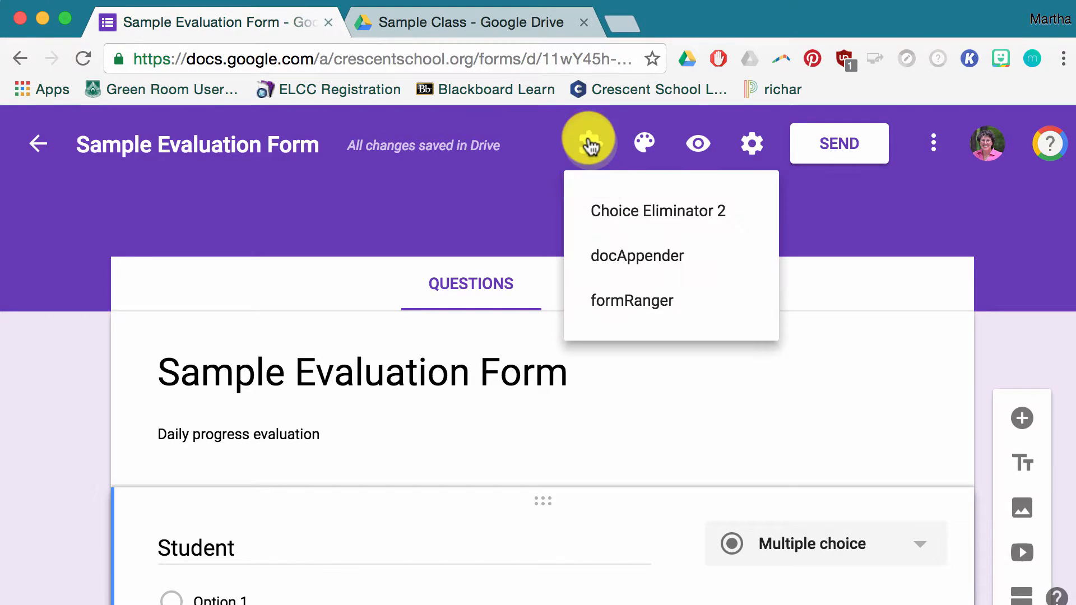
pyautogui.click(598, 263)
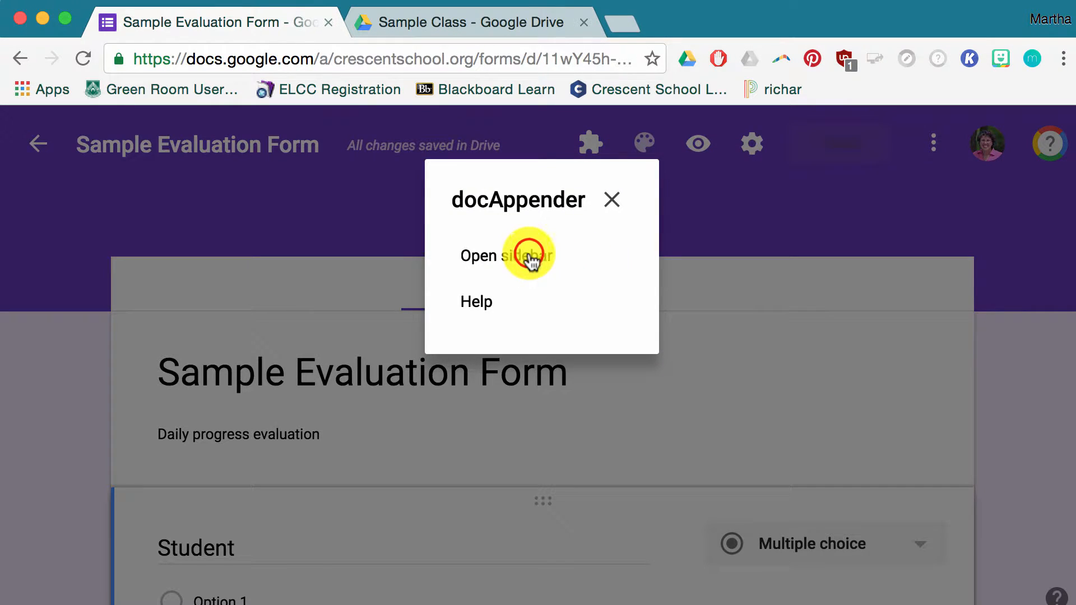
pyautogui.click(530, 258)
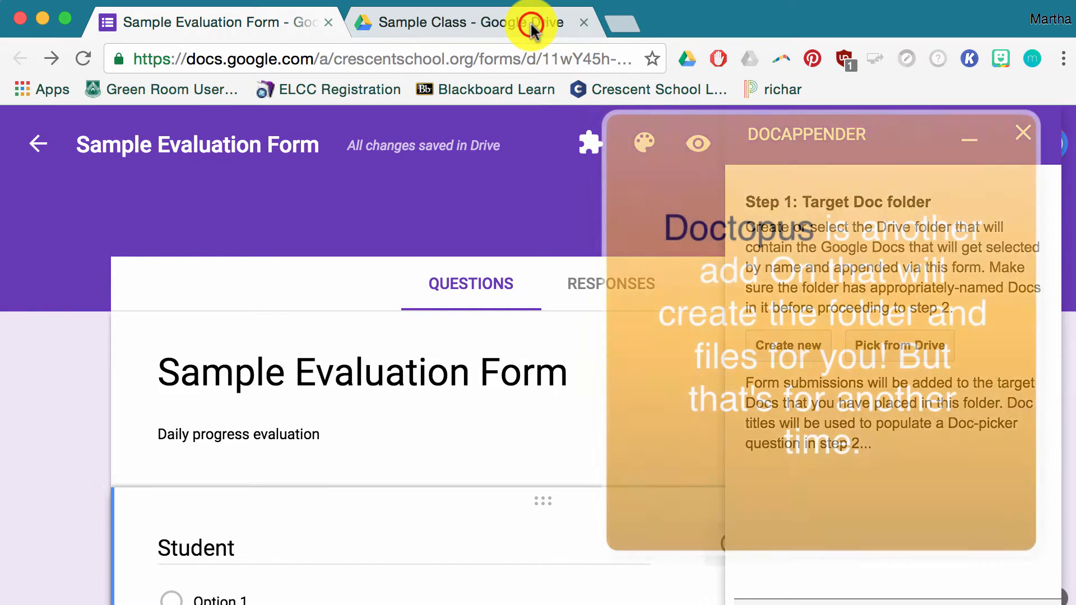
# Check the student files in the Sample Class Drive folder and set that folder as docAppender's target Doc folder
pyautogui.click(531, 22)
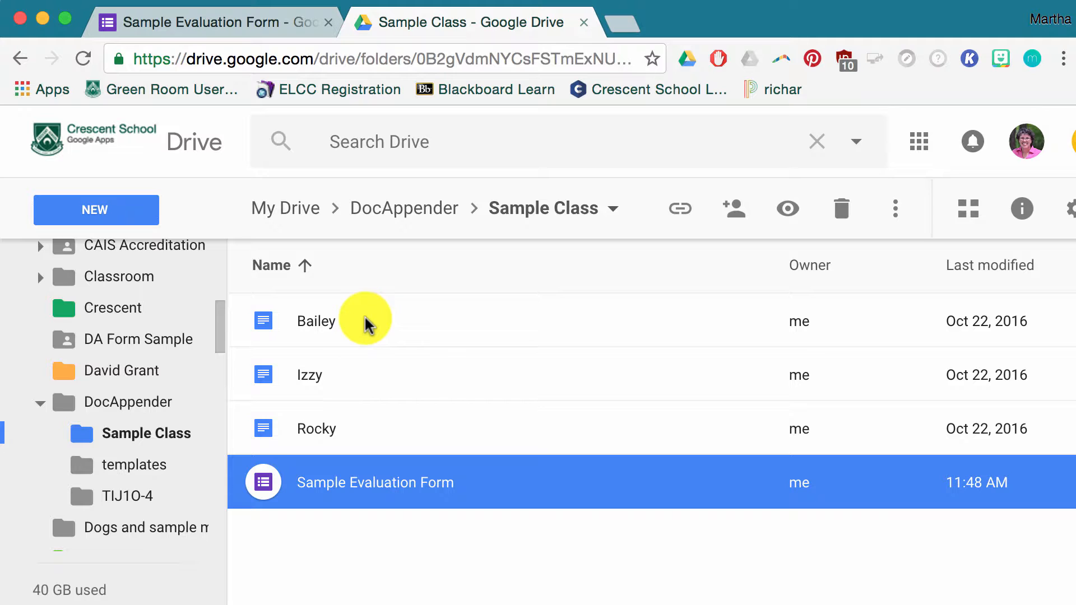
pyautogui.click(220, 23)
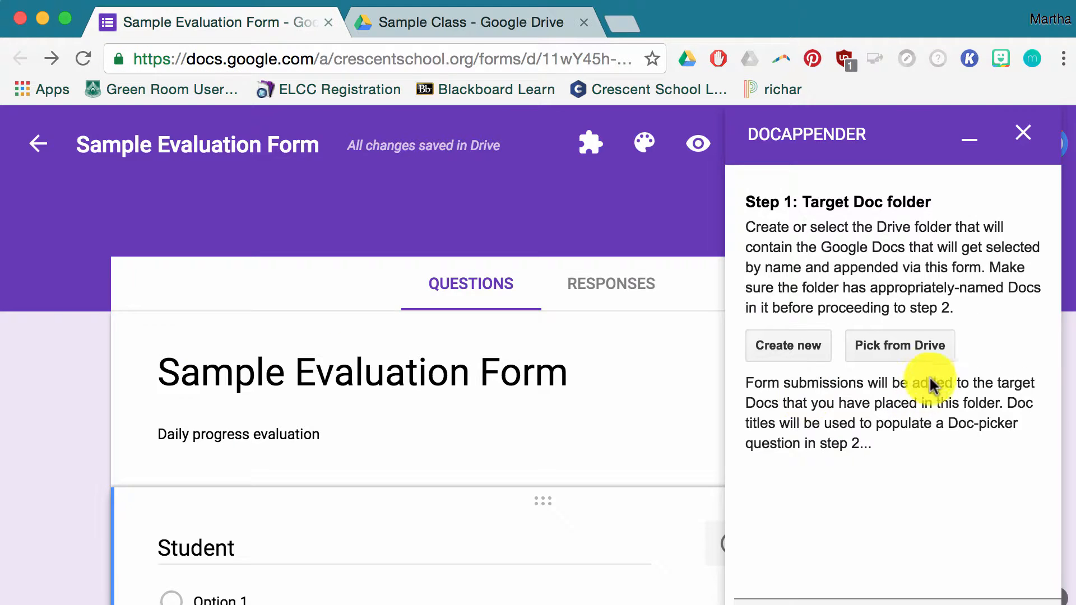
pyautogui.click(928, 359)
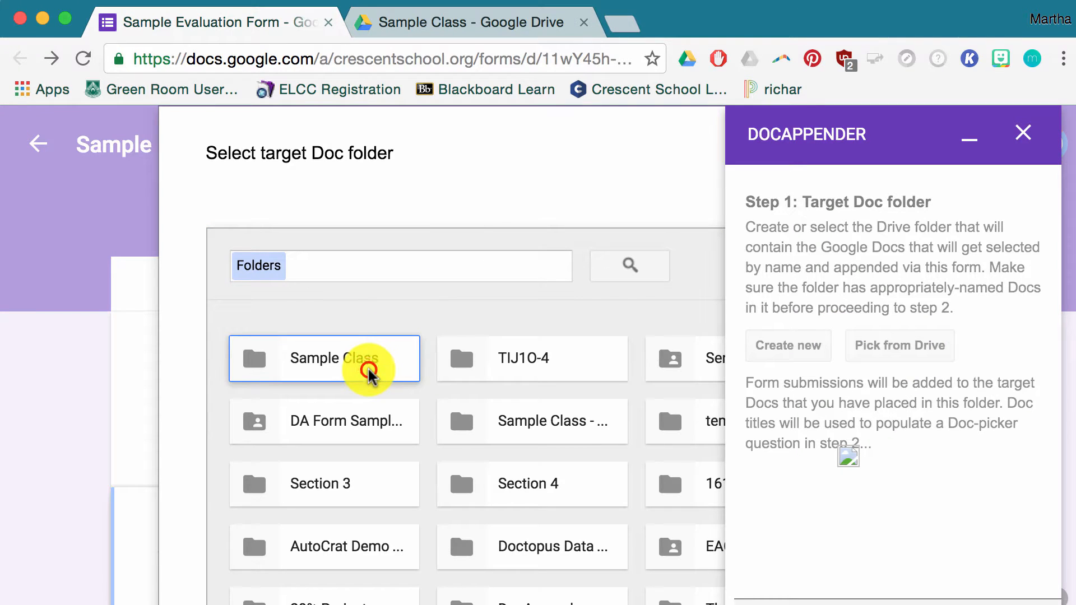
pyautogui.click(370, 375)
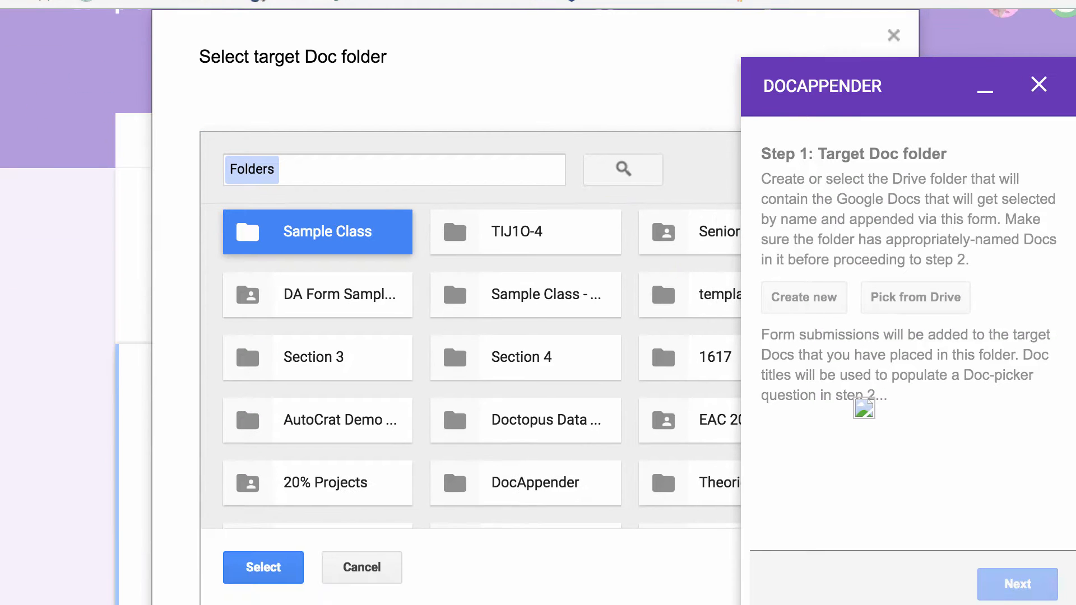
pyautogui.click(272, 579)
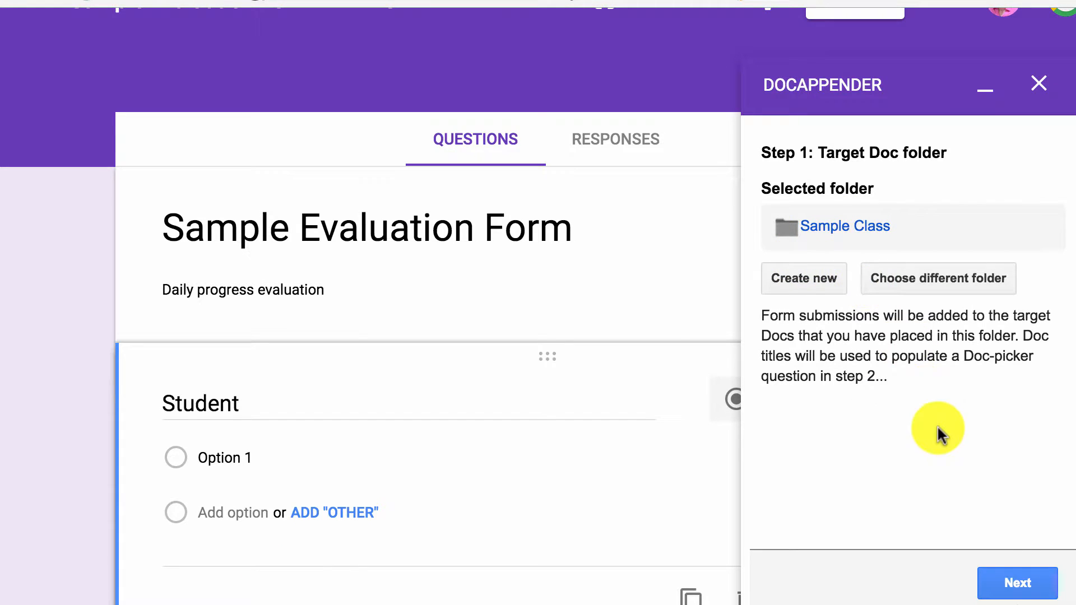
pyautogui.click(1015, 582)
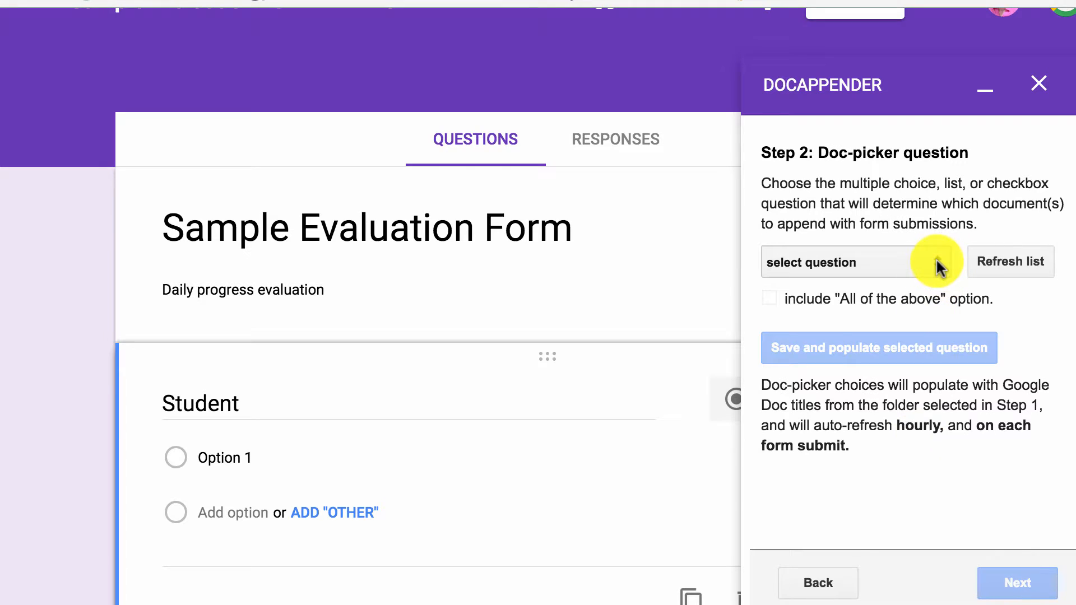
# Refresh the question list, choose Student as the Doc-picker question, and save and populate it with the folder's Doc titles
pyautogui.click(940, 264)
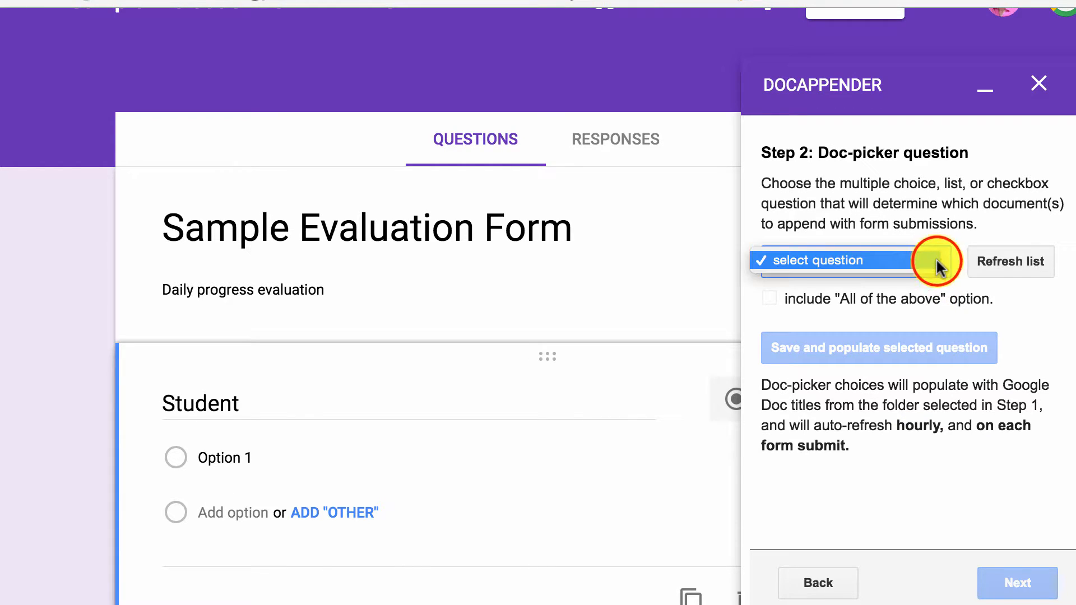
pyautogui.click(1013, 261)
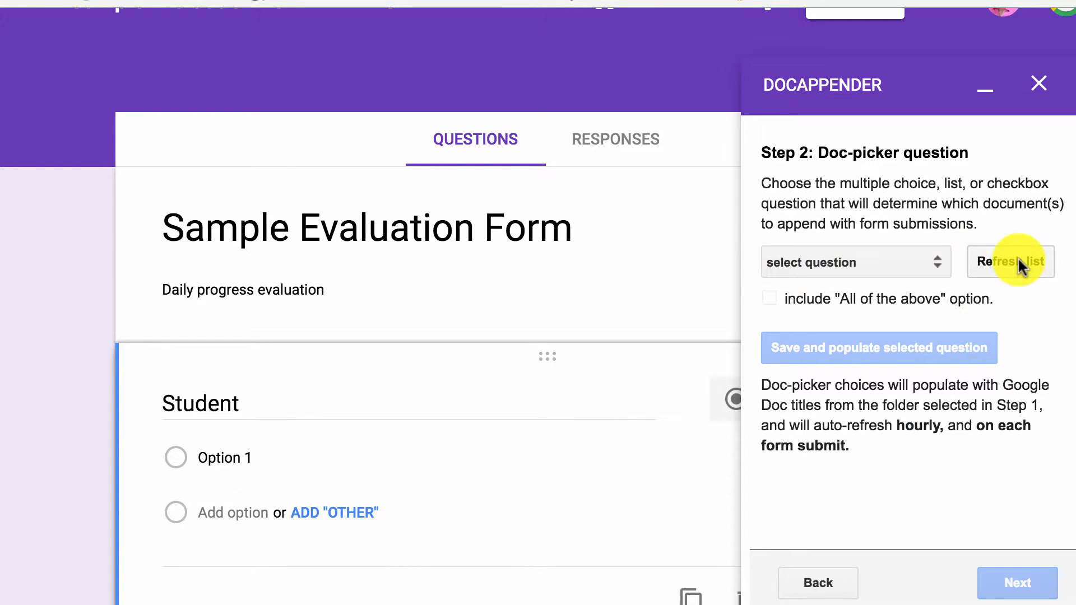
pyautogui.click(933, 261)
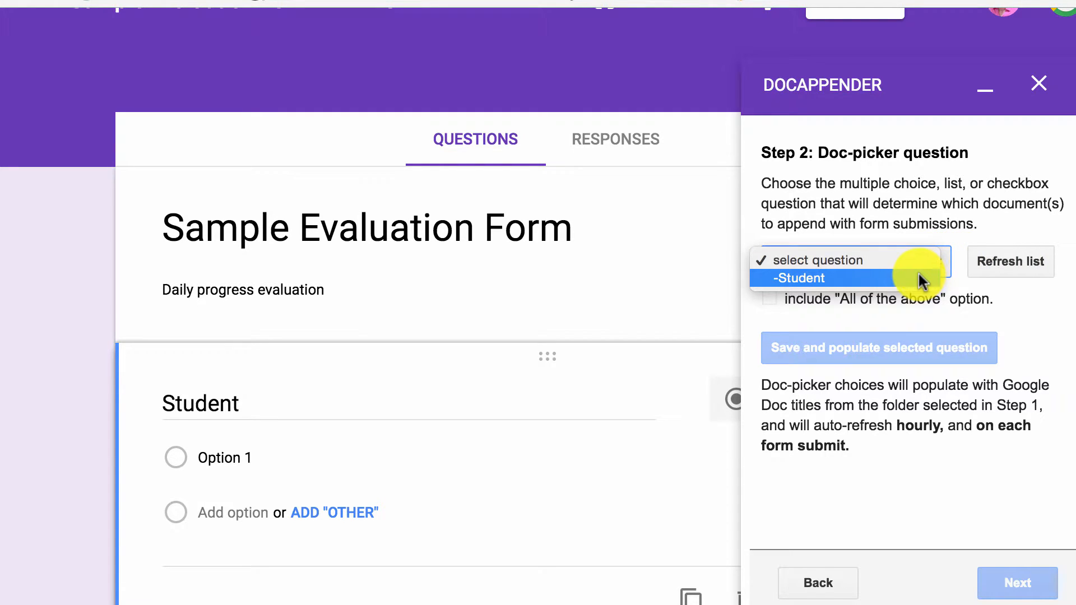
pyautogui.click(922, 279)
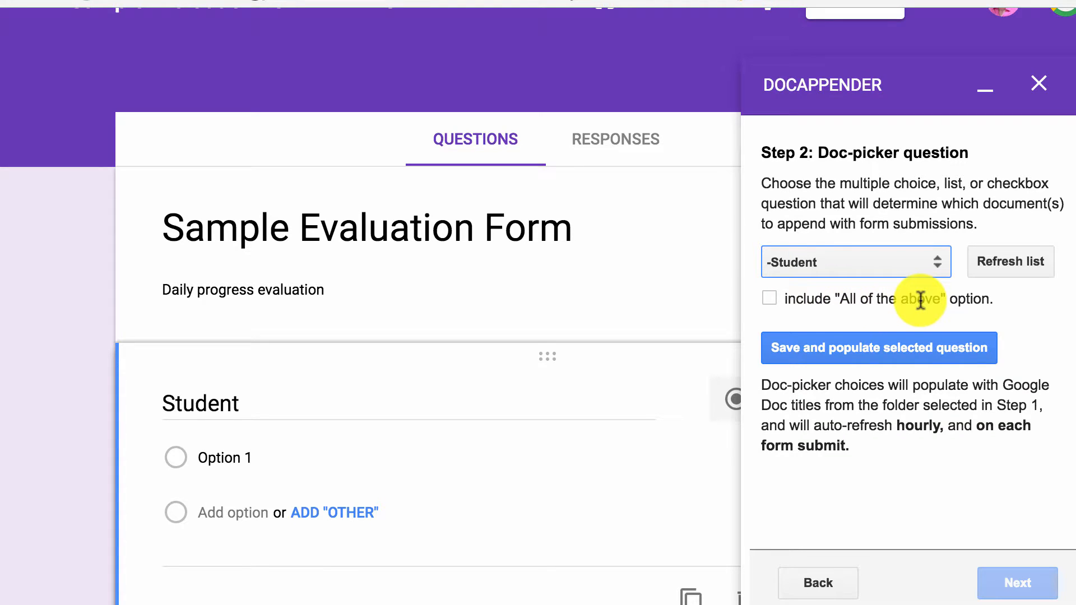
pyautogui.click(849, 349)
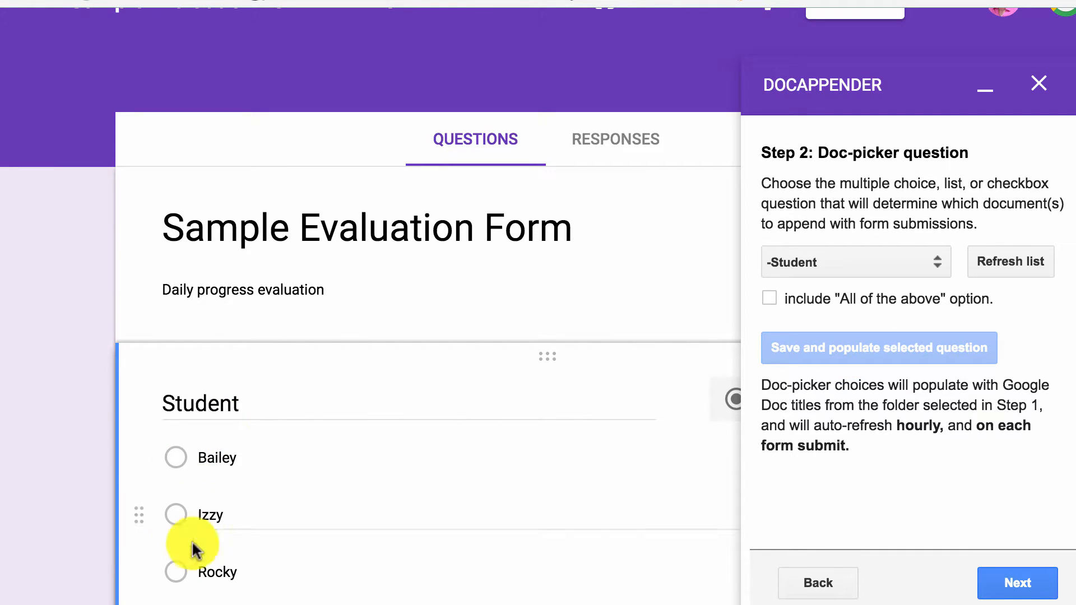
pyautogui.scroll(-2, 314, 479)
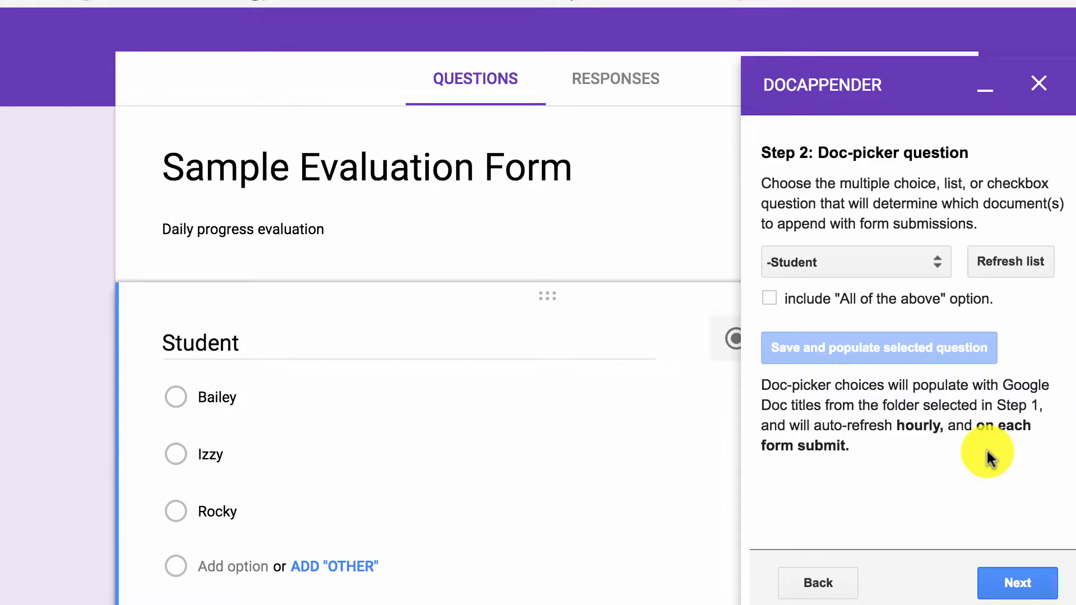
pyautogui.click(1018, 582)
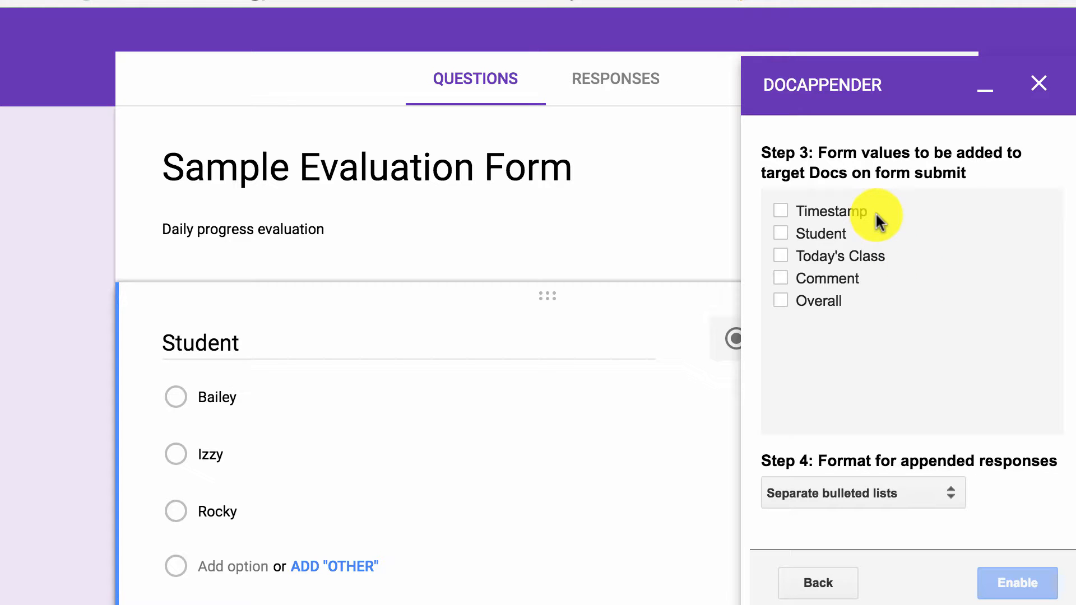
# Include Timestamp, Today's Class, Comment and Overall in the appended form values and set their format to separate vertical tables
pyautogui.click(781, 212)
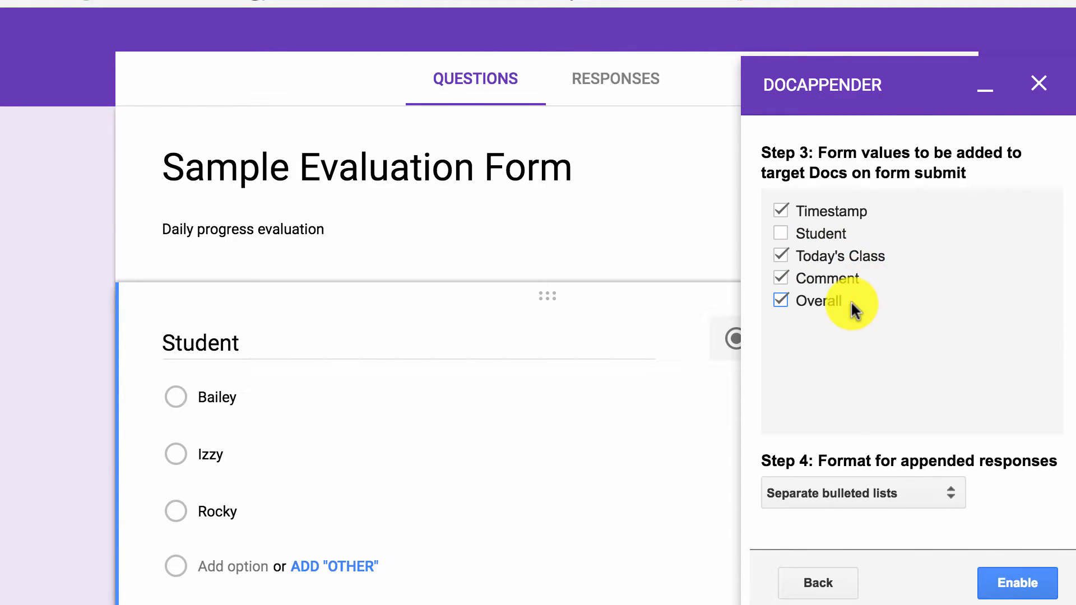
pyautogui.scroll(-1, 851, 300)
pyautogui.click(951, 493)
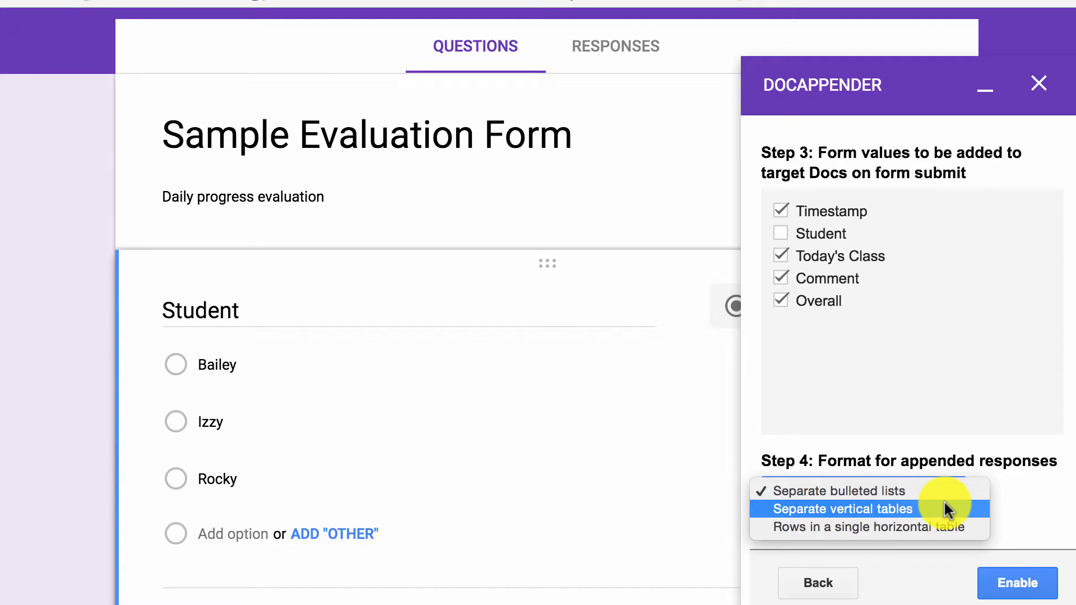
pyautogui.click(942, 508)
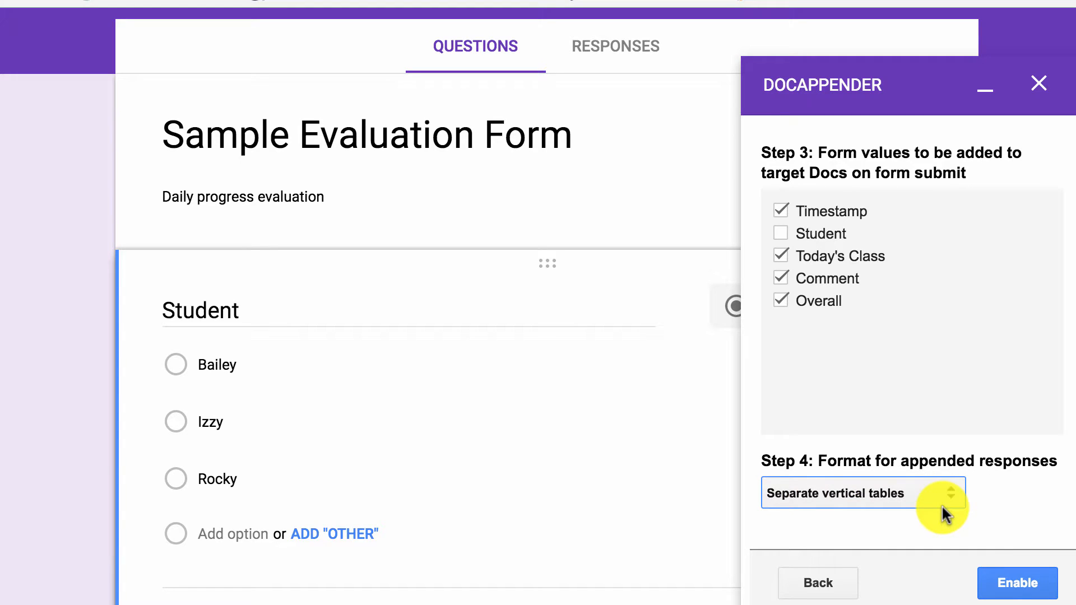
# Enable docAppender for the form and minimize its sidebar to check the populated options of the Student question
pyautogui.click(1005, 589)
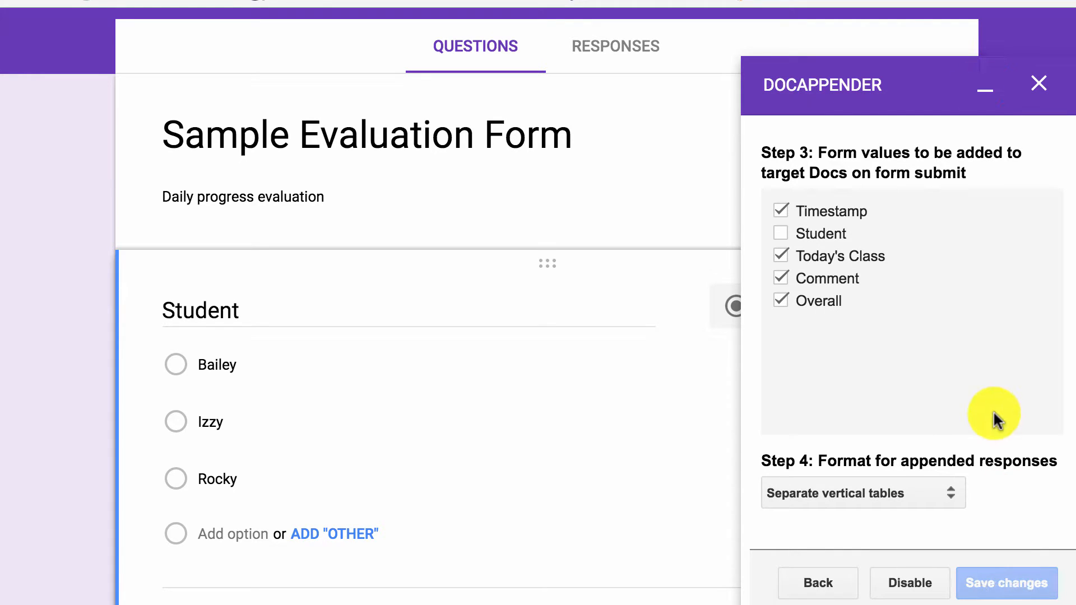
pyautogui.click(985, 89)
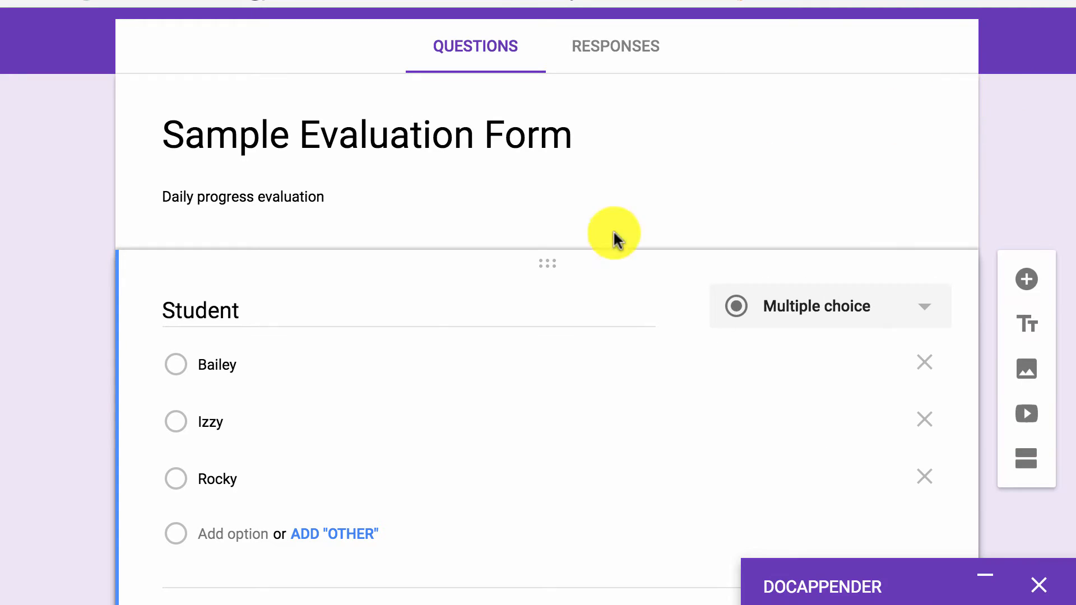
pyautogui.scroll(-3, 282, 440)
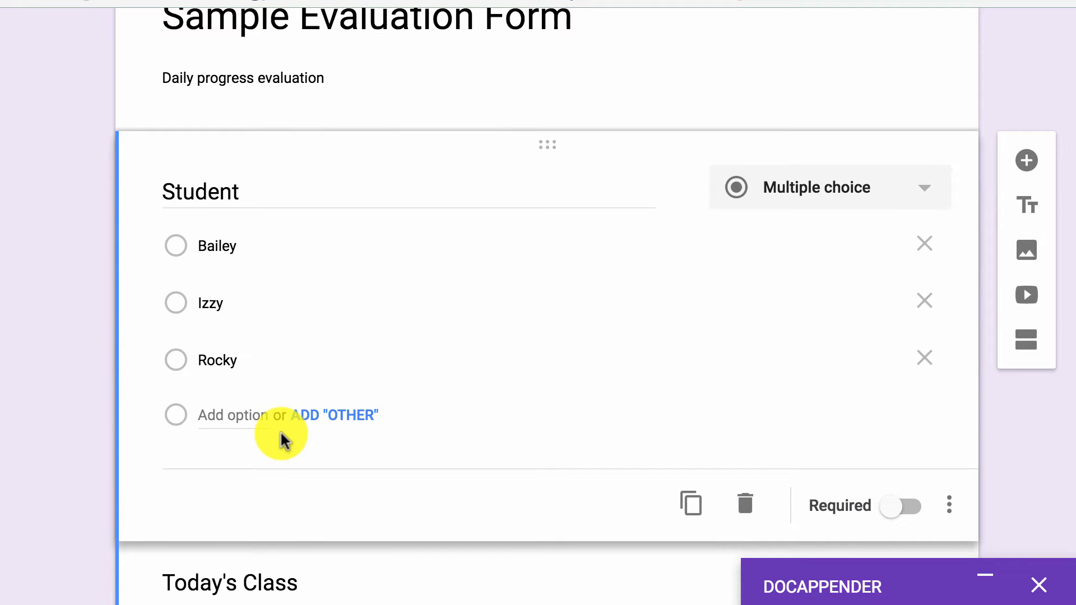
pyautogui.scroll(1, 280, 430)
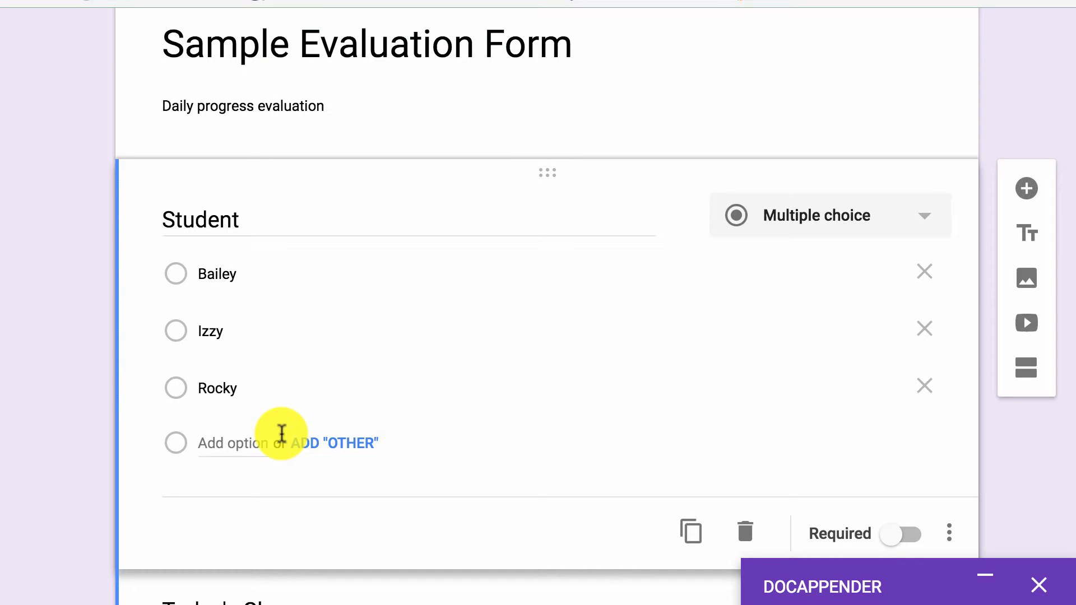
pyautogui.scroll(-1, 281, 433)
pyautogui.scroll(5, 280, 431)
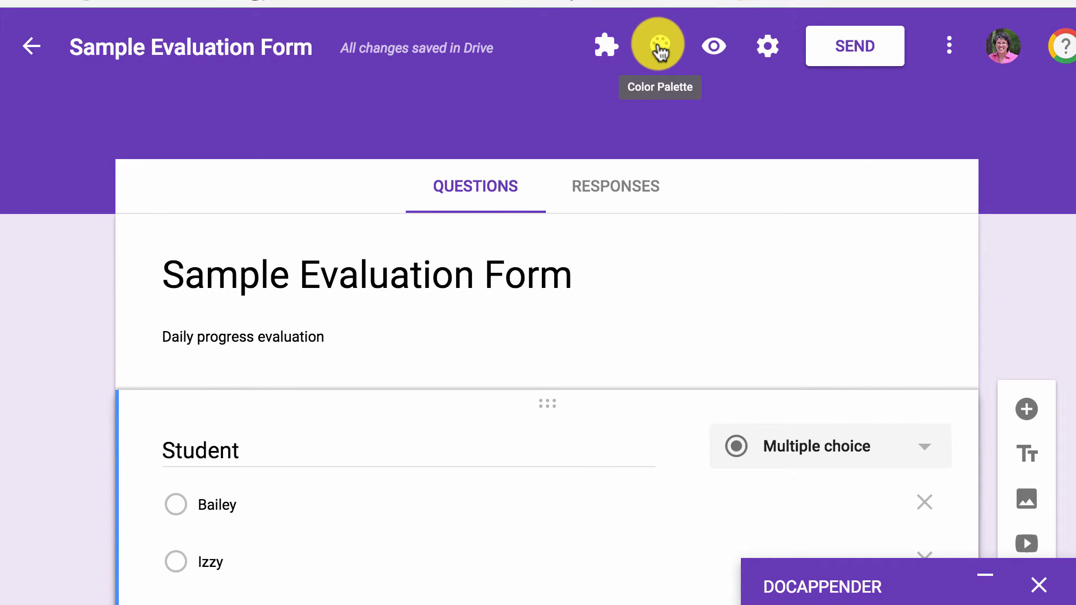
# Preview the form and start a test response with the first listed student and Knowledge rated Exceptional under Today's Class
pyautogui.click(713, 49)
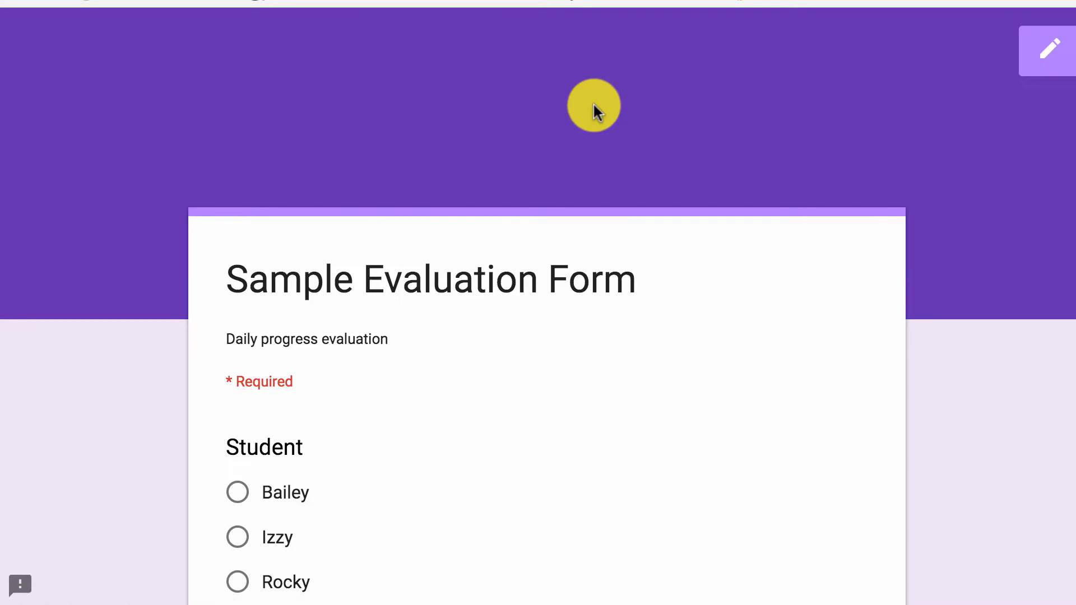
pyautogui.scroll(-2, 243, 396)
pyautogui.click(241, 395)
pyautogui.scroll(-5, 421, 348)
pyautogui.click(446, 344)
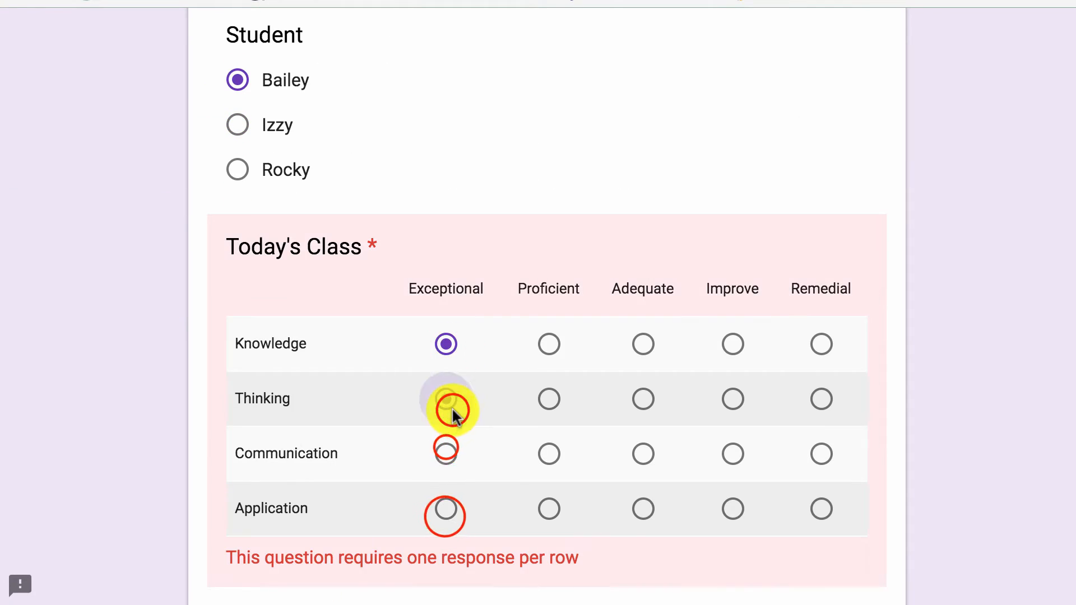